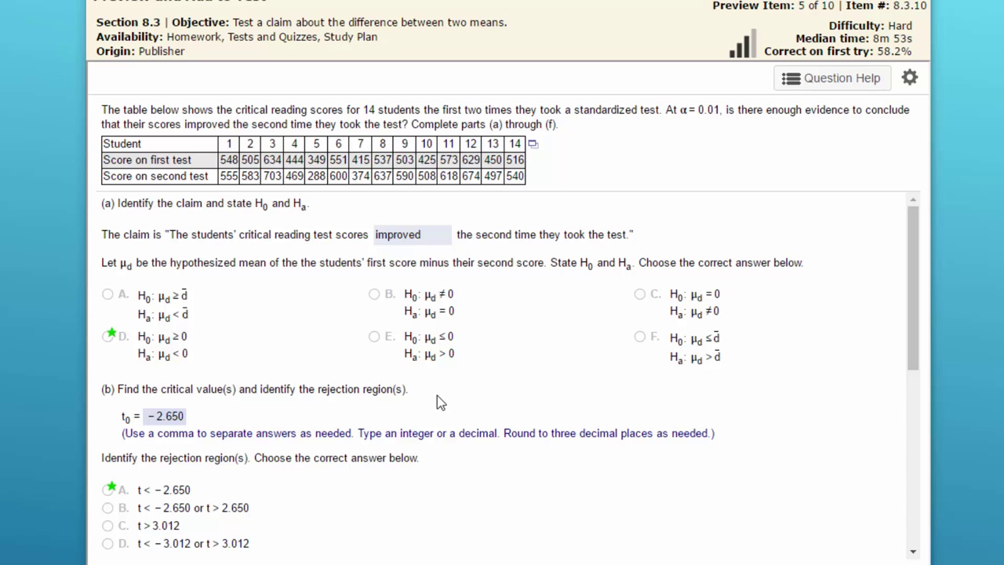
Scroll down to parts (c)–(e) showing d̄ = −39.786, s_d = 46.785 and t = −3.182.
scroll(291, 351, "down", 5)
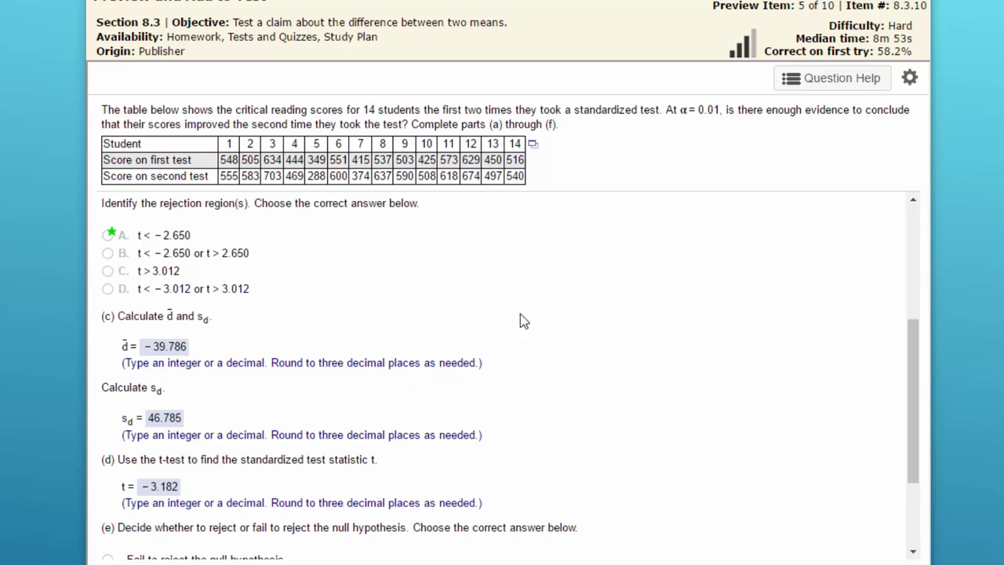
Scroll back up to the 'improved' claim, hypotheses H0: μd ≥ 0, Ha: μd < 0, and the critical value.
scroll(541, 337, "up", 3)
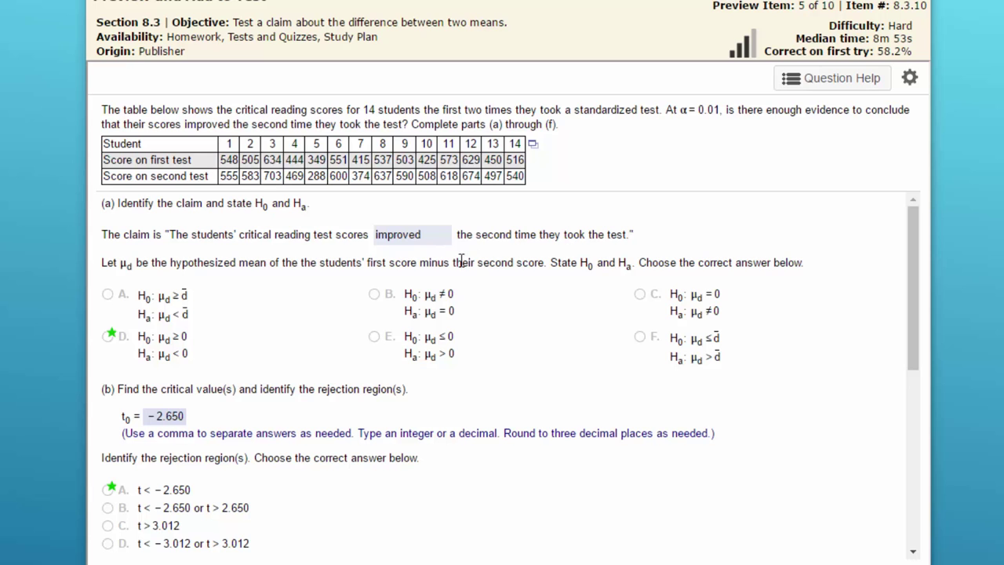
Open the 14 students' first- and second-test score table as a StatCrunch data set.
scroll(311, 349, "down", 1)
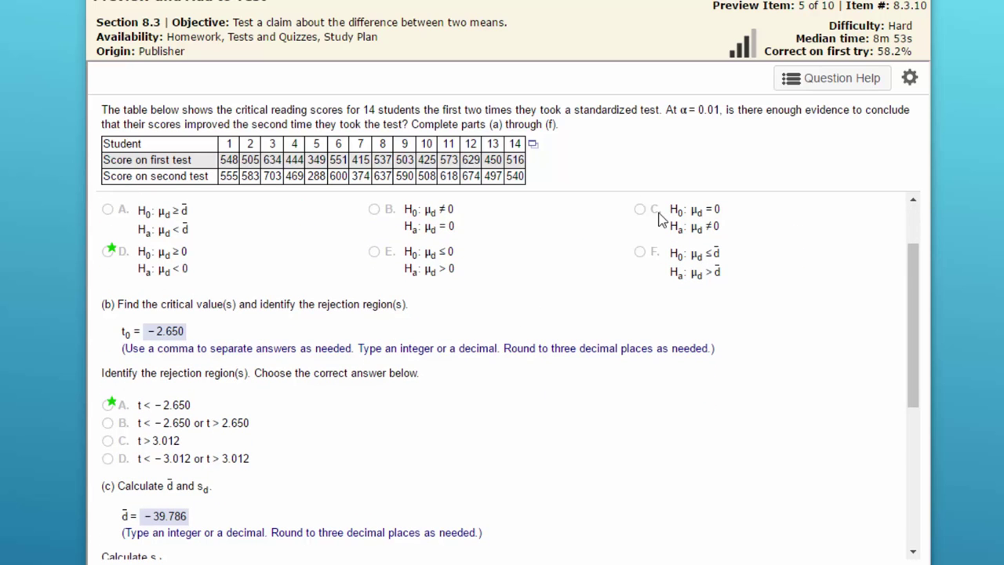
left_click(535, 146)
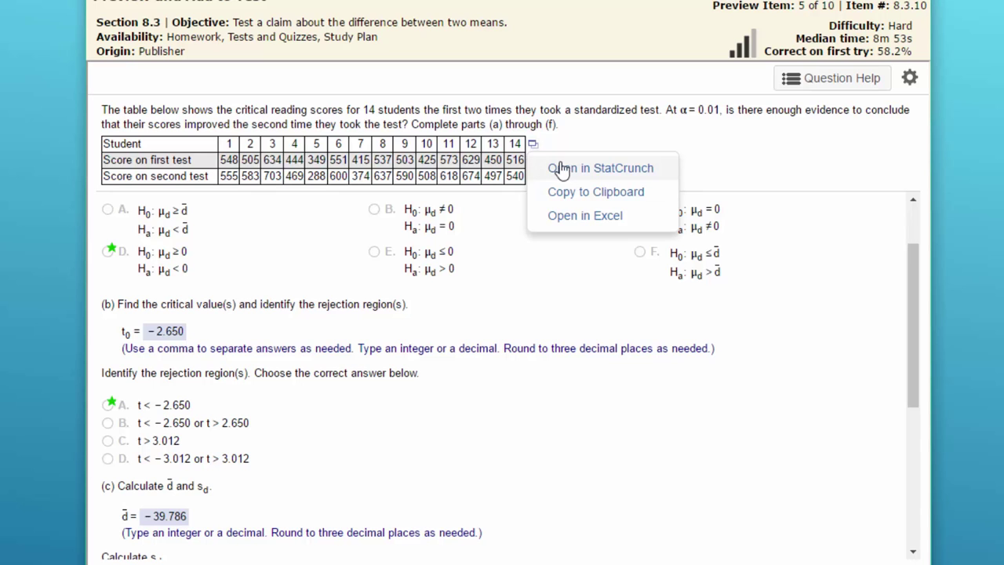
left_click(561, 168)
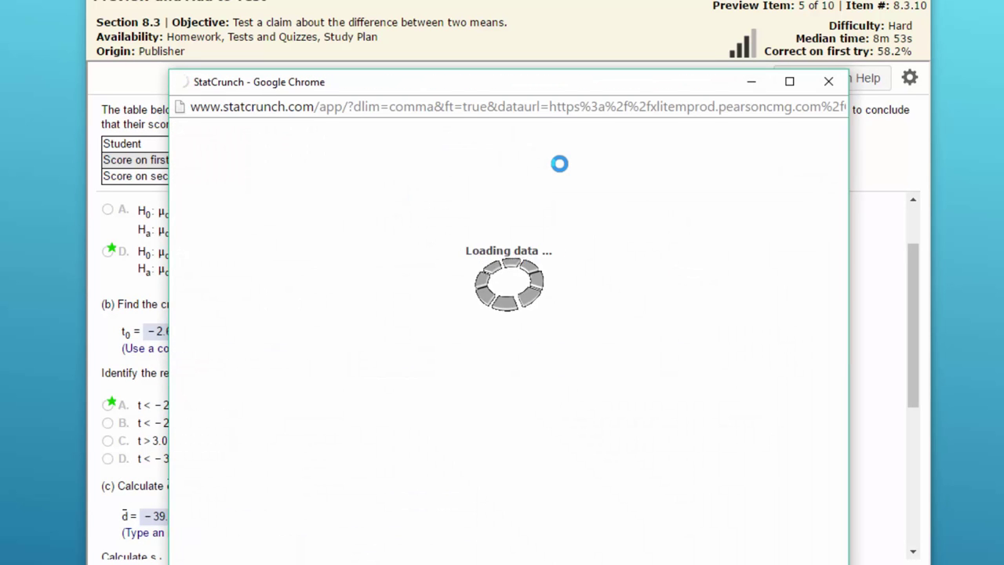
left_click_drag(538, 85, 569, 45)
Open StatCrunch's T calculator from Stat > Calculators and enter 13 degrees of freedom.
left_click(504, 120)
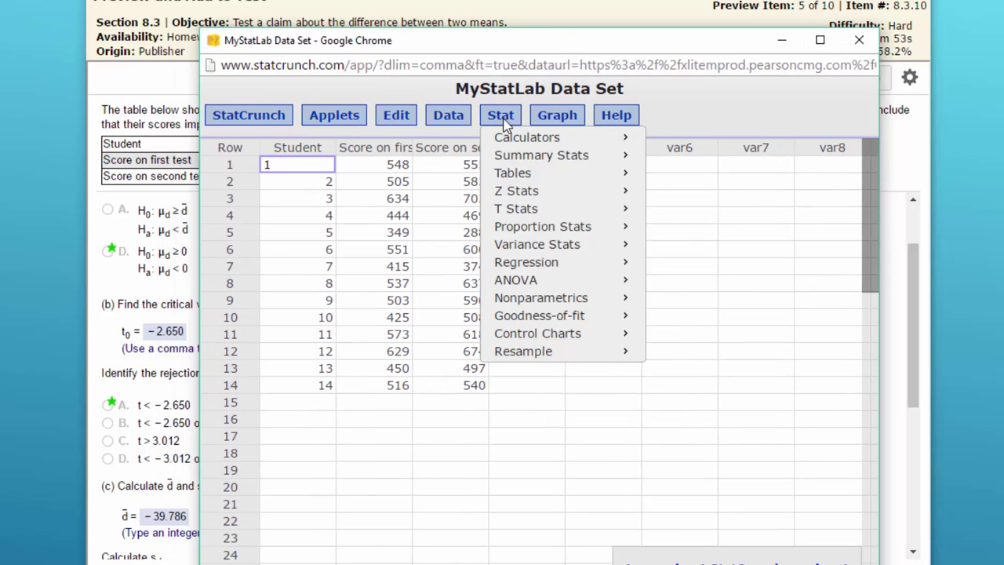
mouse_move(524, 140)
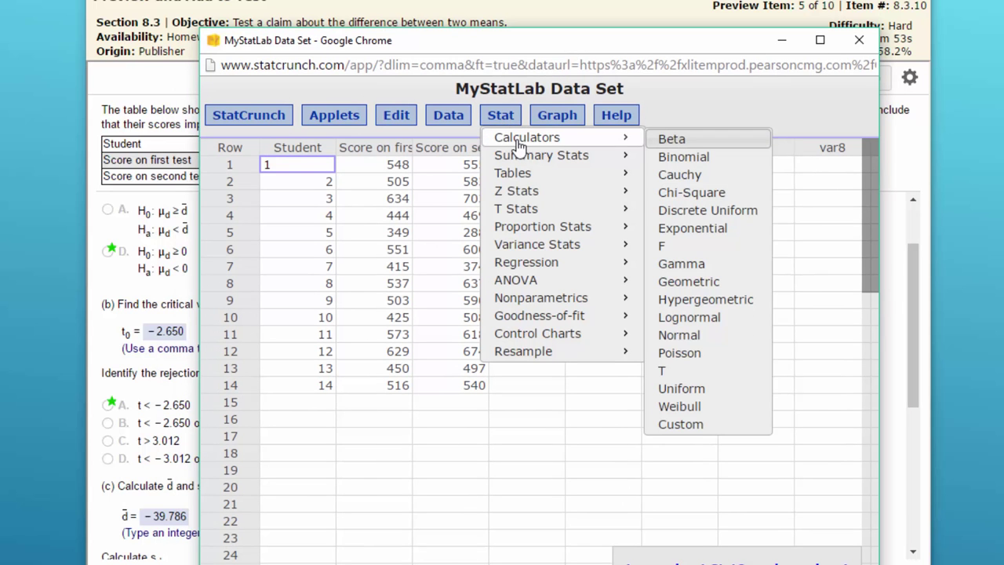
left_click(702, 372)
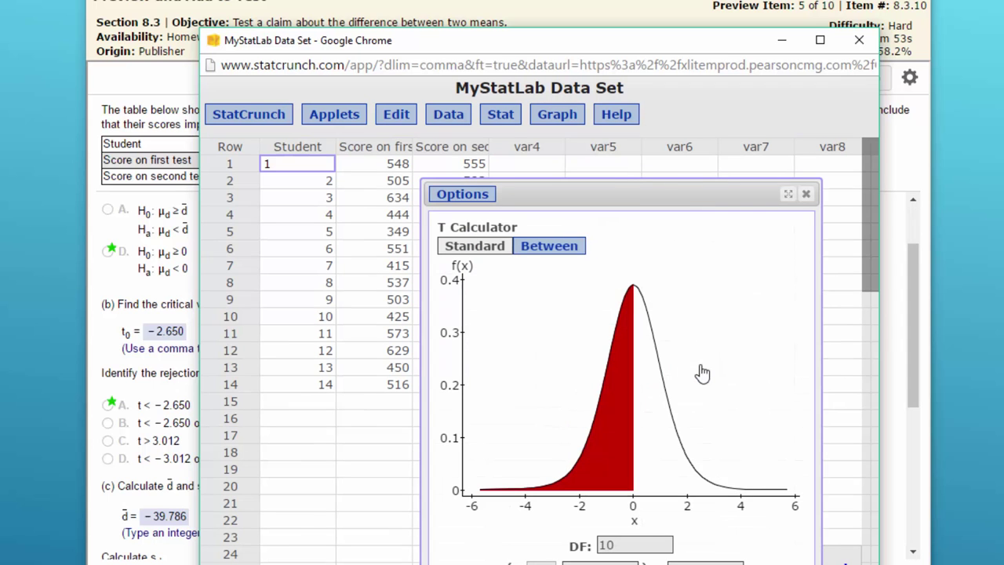
left_click_drag(634, 192, 631, 66)
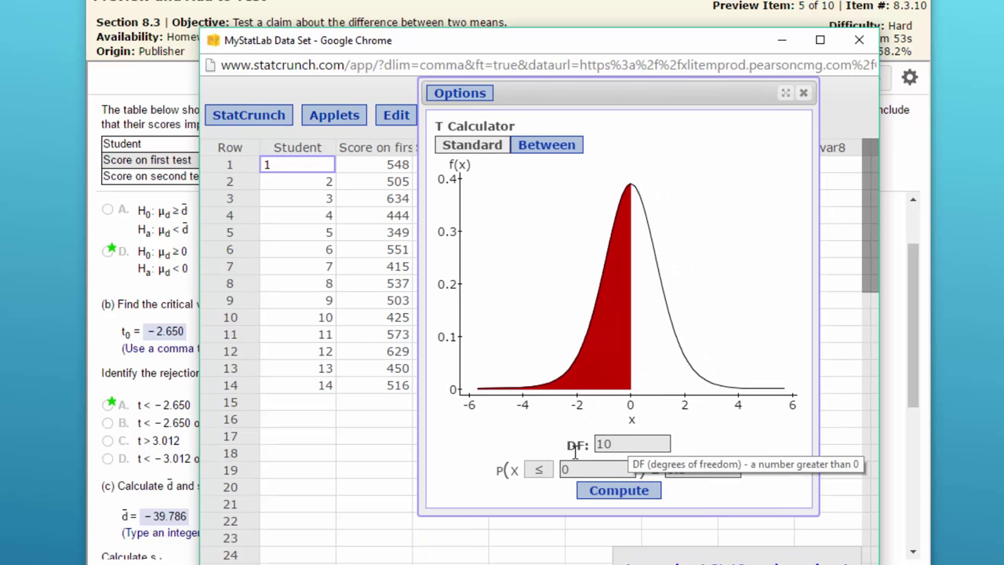
mouse_move(530, 46)
left_mouse_down()
mouse_move(539, 245)
mouse_move(525, 177)
mouse_move(530, 192)
mouse_move(539, 29)
left_mouse_up()
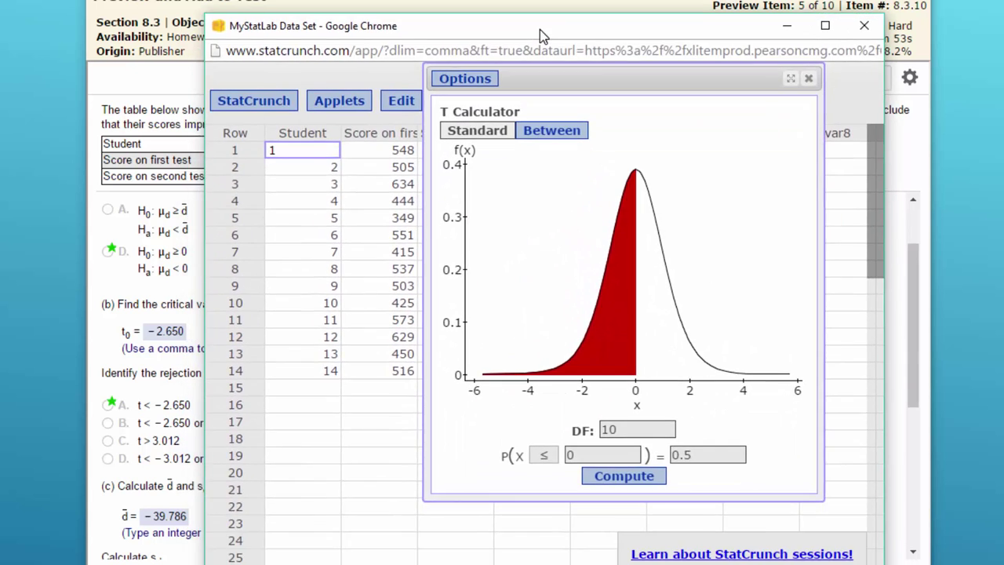
double_click(619, 430)
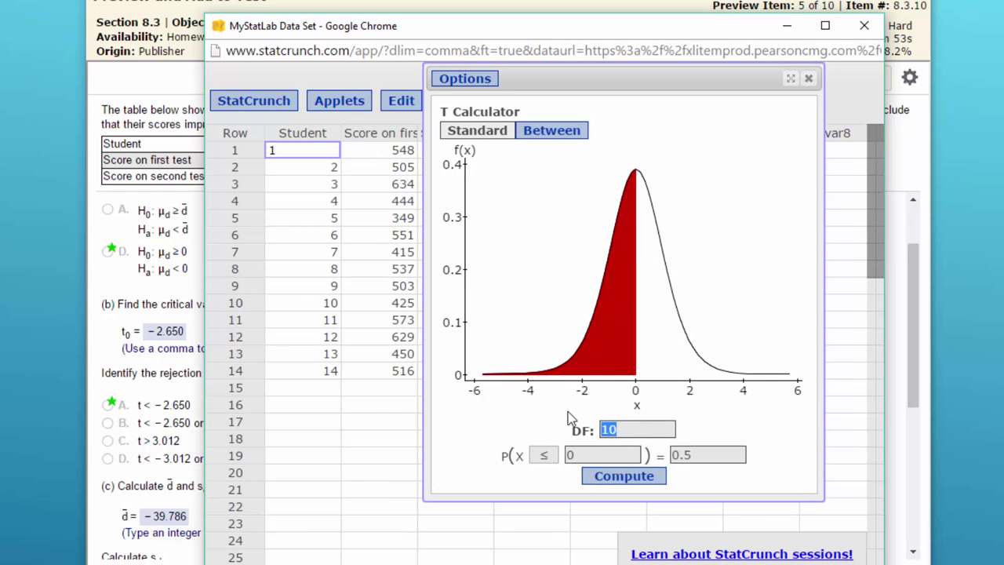
type("13")
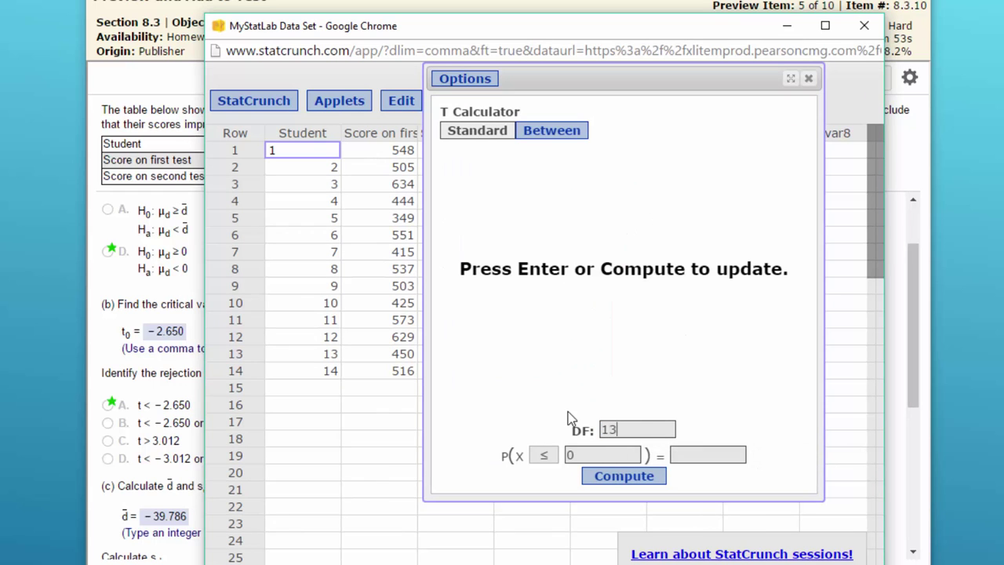
left_click_drag(514, 44, 516, 124)
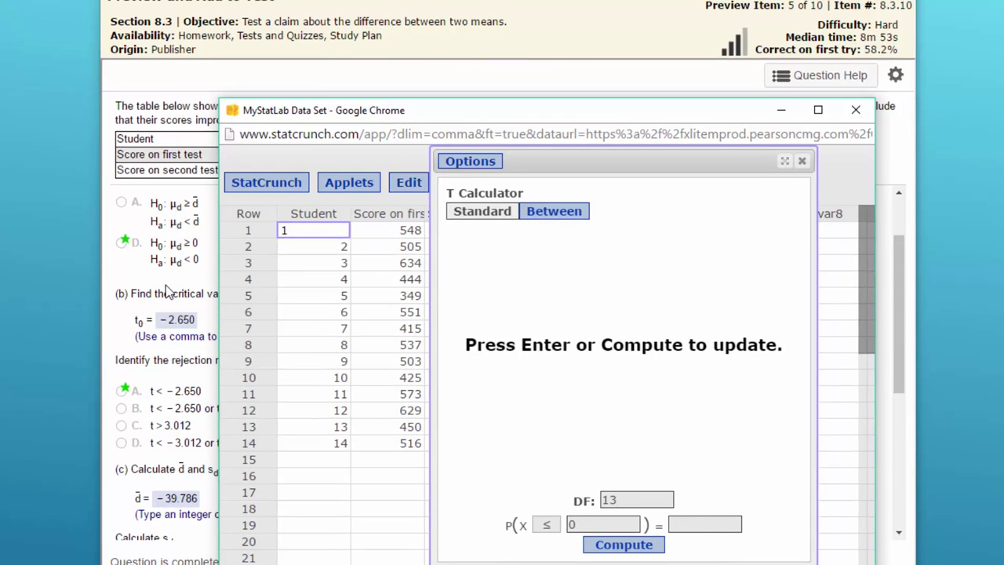
Compute the t value for left-tail probability .01 at 13 df, giving −2.6503088.
left_click(700, 524)
type(".01")
mouse_move(573, 120)
left_mouse_down()
mouse_move(574, 177)
mouse_move(577, 107)
left_mouse_up()
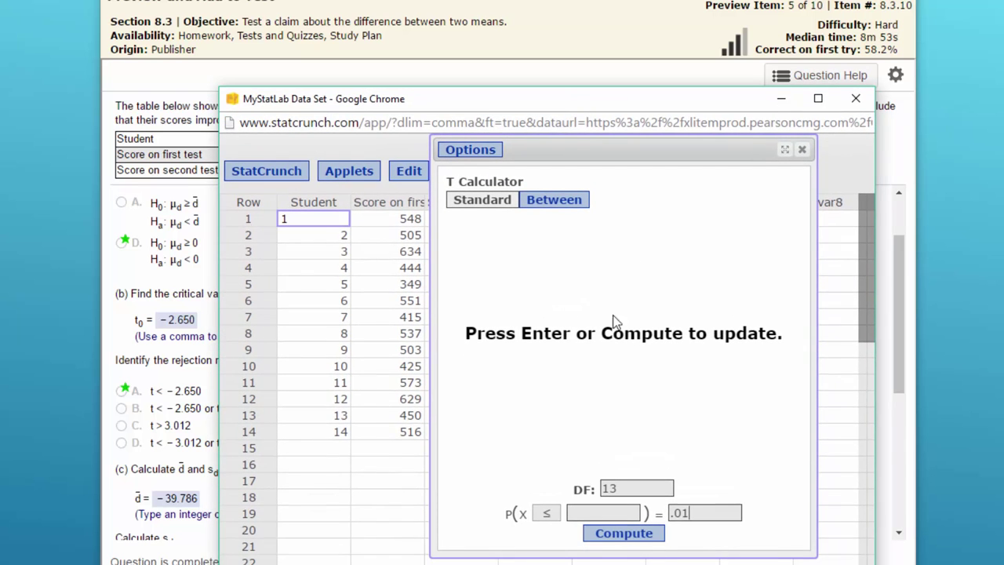
left_click(639, 533)
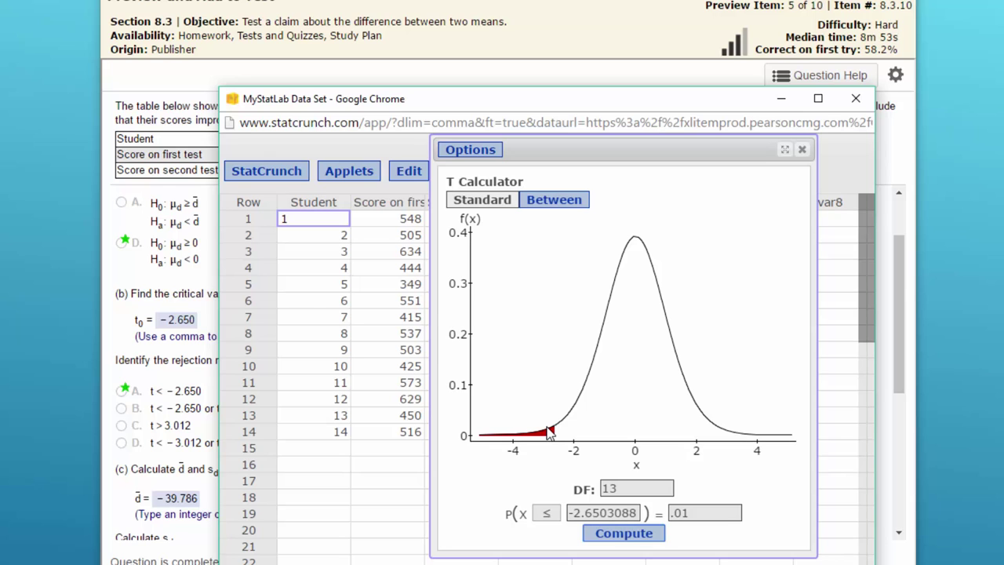
Close the T calculator, uncover more of the question, and bring up the Stat procedures list.
left_click(802, 151)
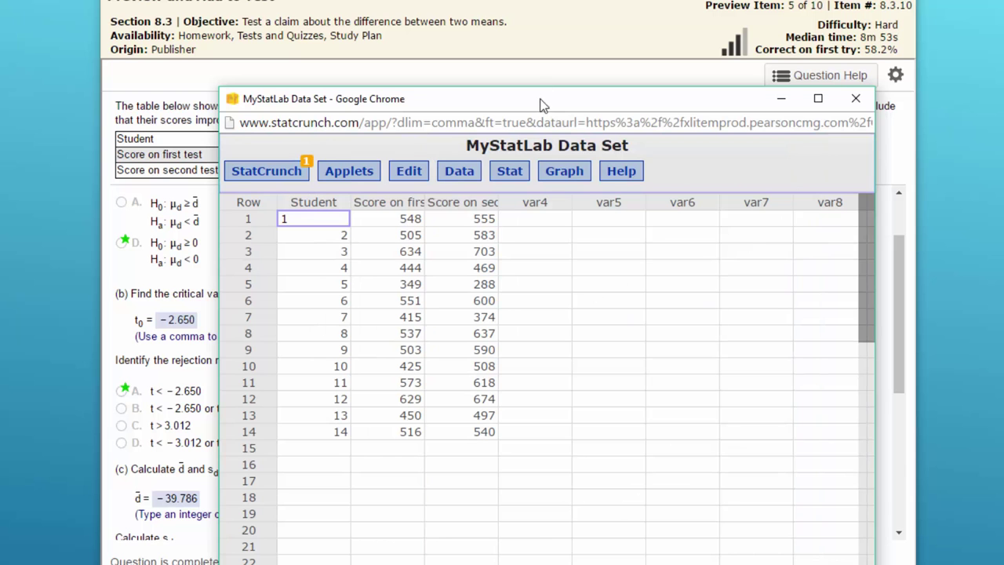
left_click_drag(543, 108, 636, 69)
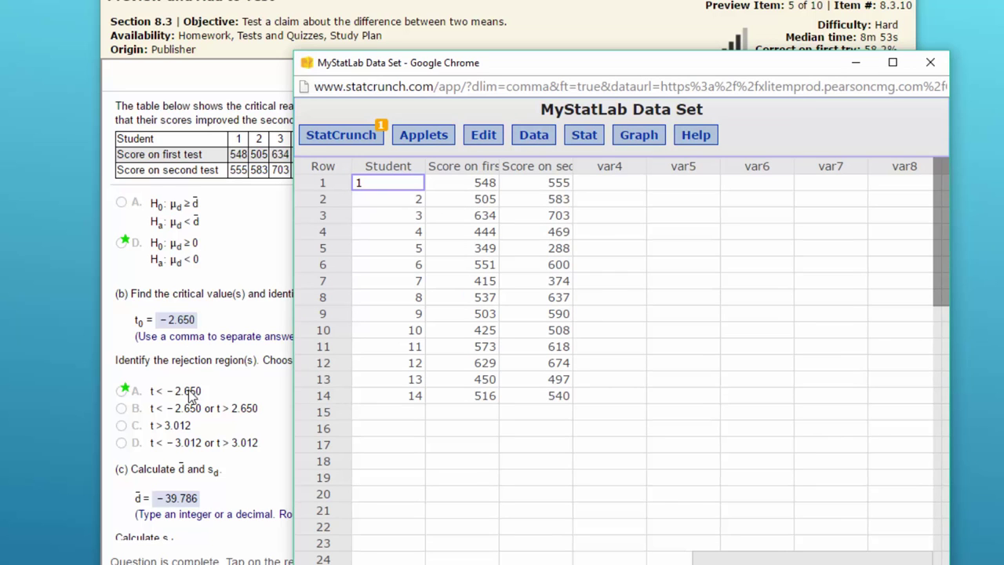
scroll(240, 451, "down", 3)
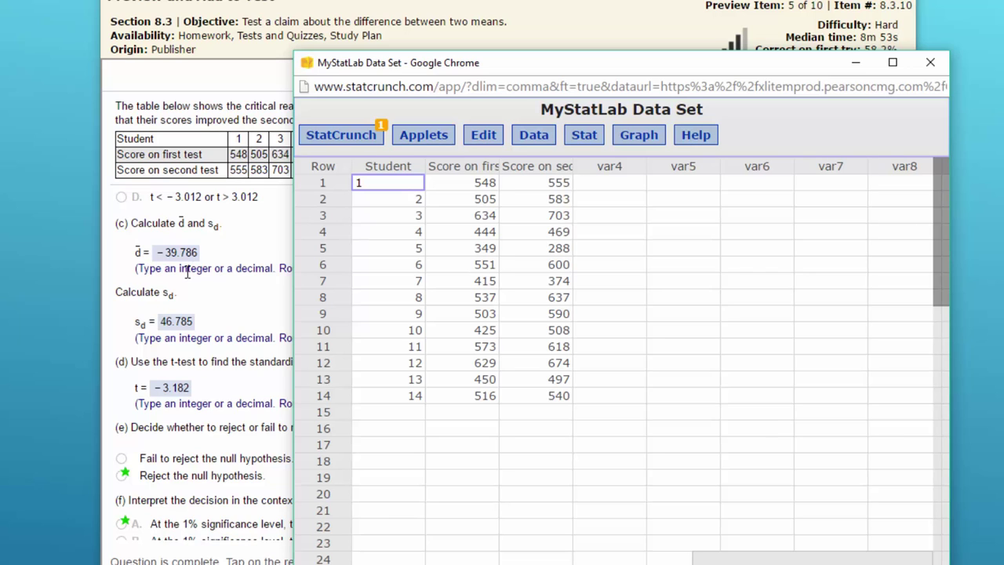
left_click(584, 136)
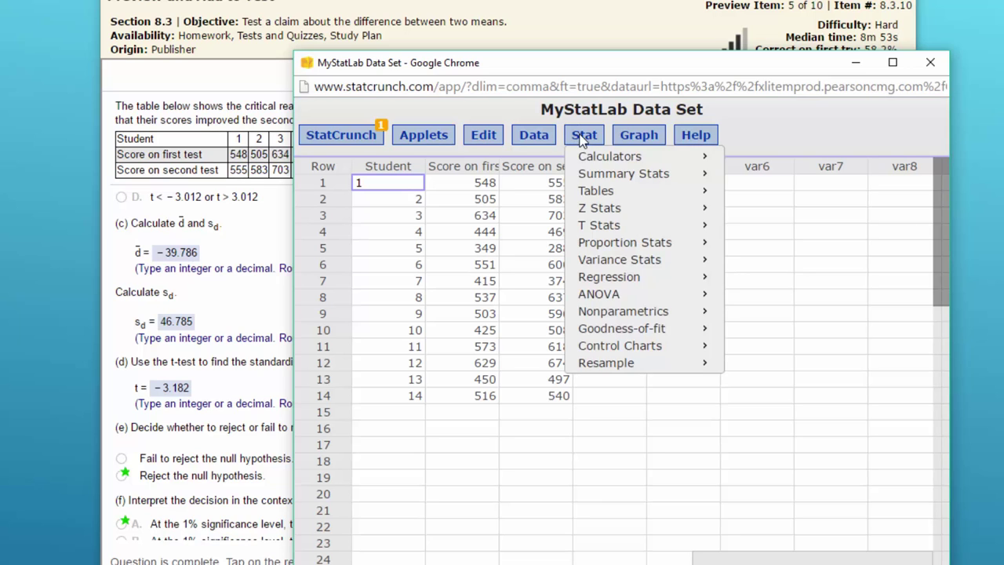
Configure a Paired T test of Score on first test vs Score on second test, saving differences, HA μD < 0.
mouse_move(596, 227)
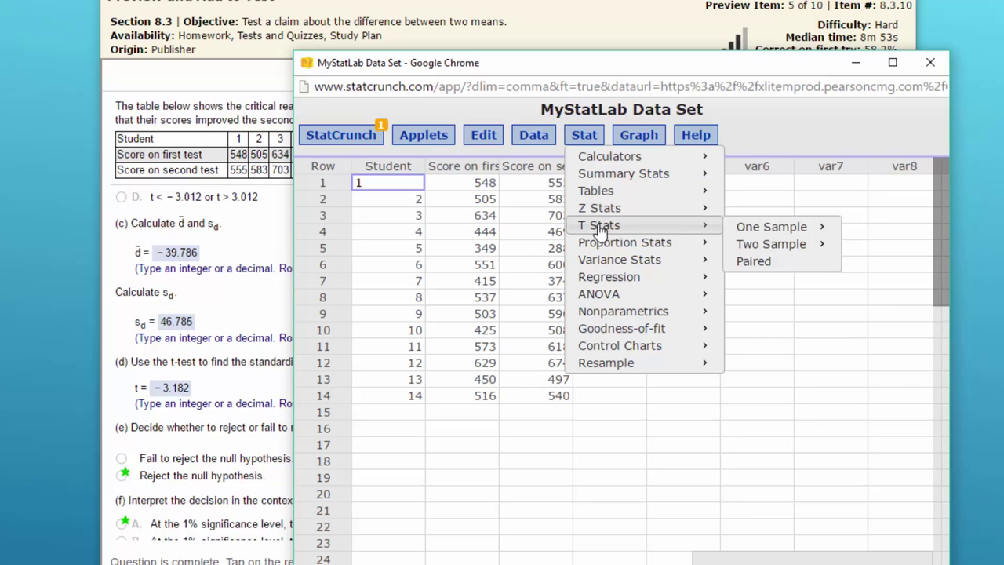
left_click(753, 262)
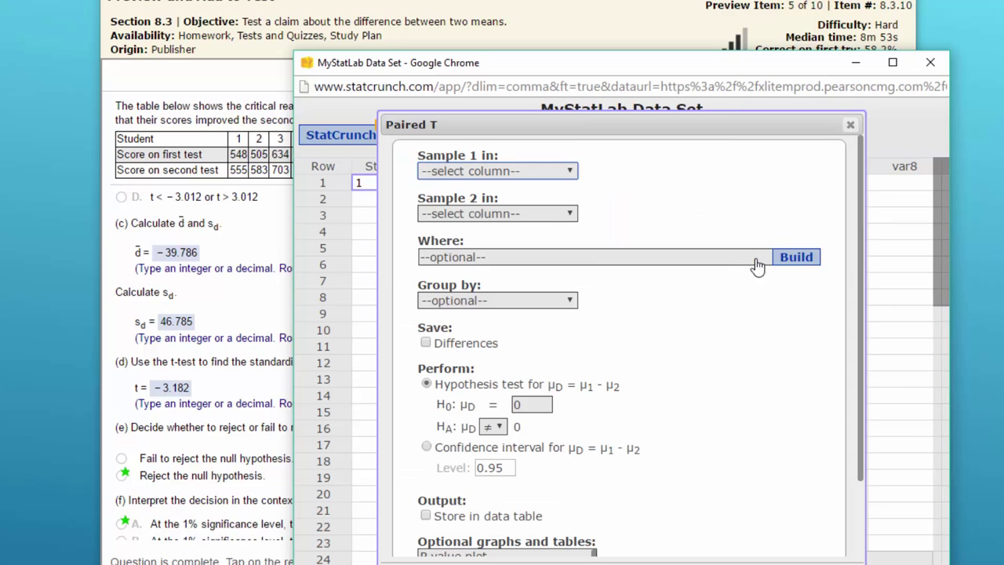
left_click_drag(570, 127, 609, 86)
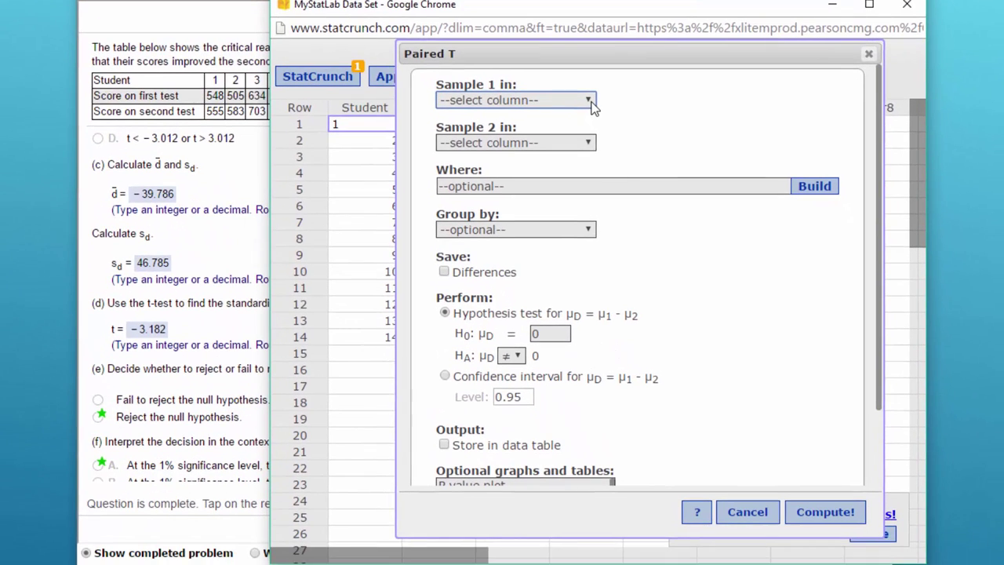
left_click(590, 102)
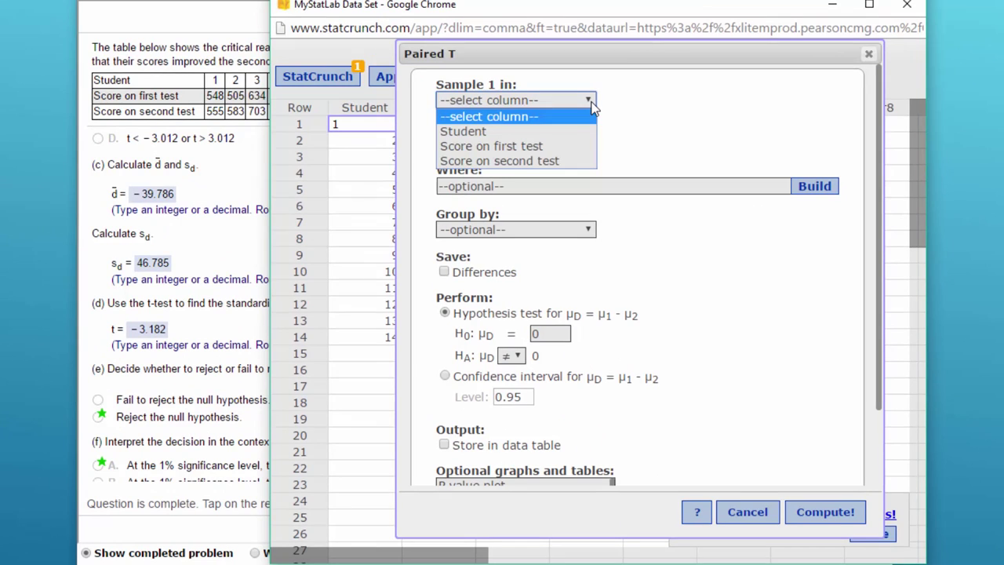
left_click(570, 149)
left_click(582, 144)
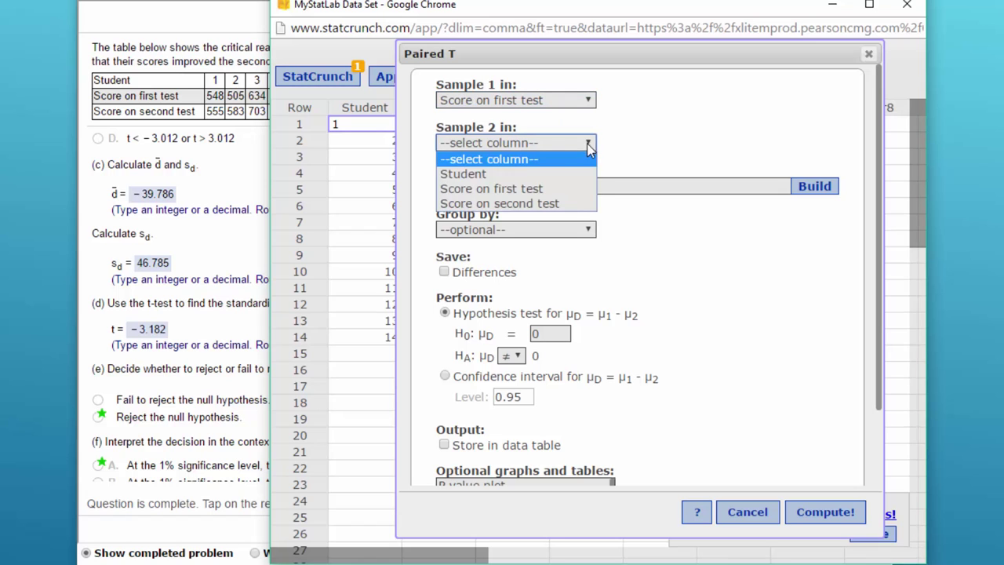
left_click(571, 203)
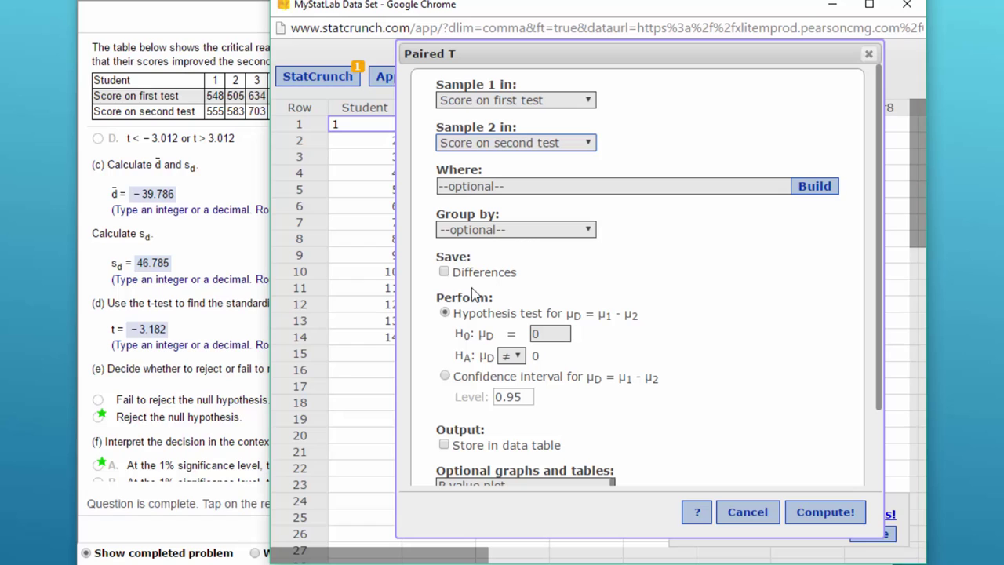
left_click(444, 272)
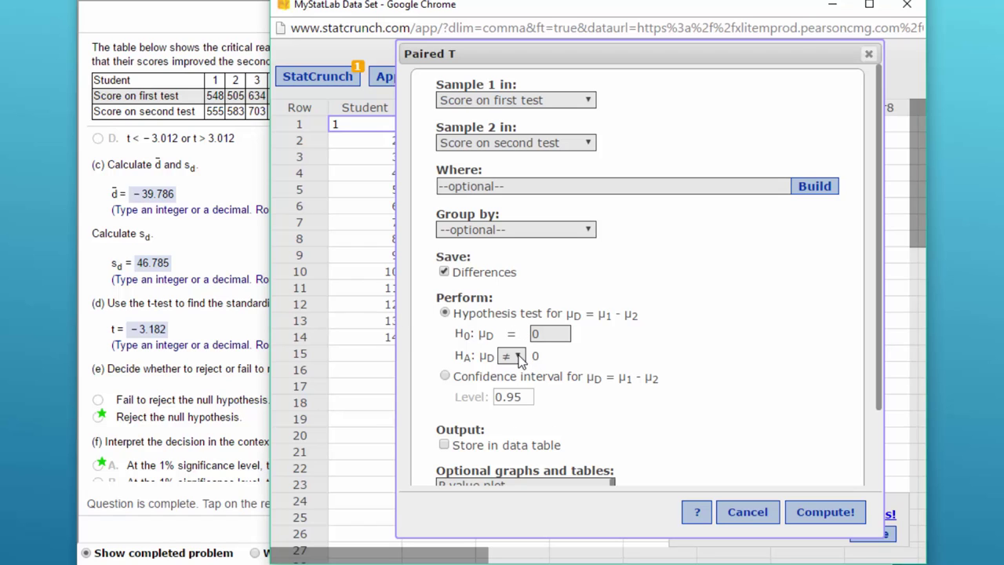
left_click(519, 357)
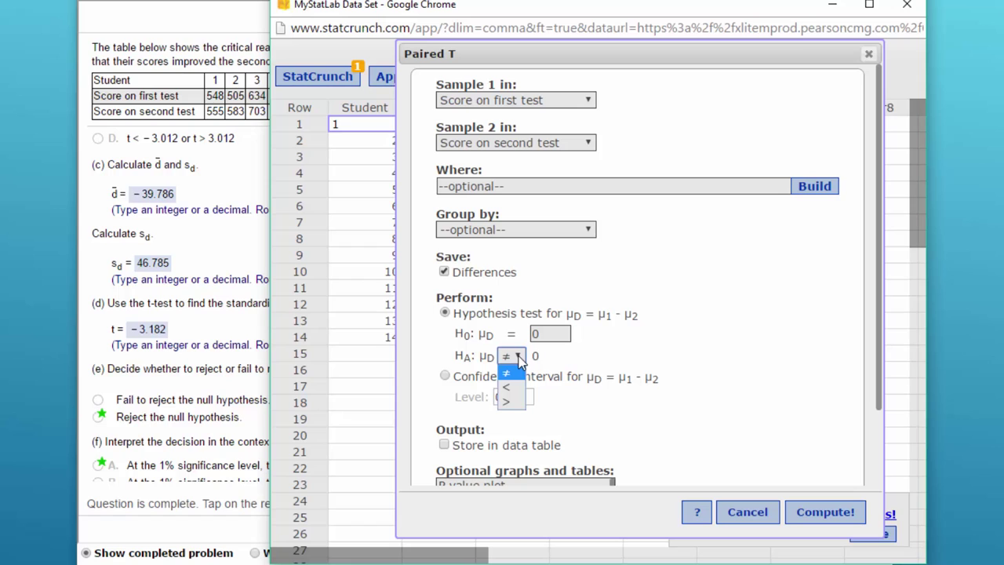
left_click(507, 387)
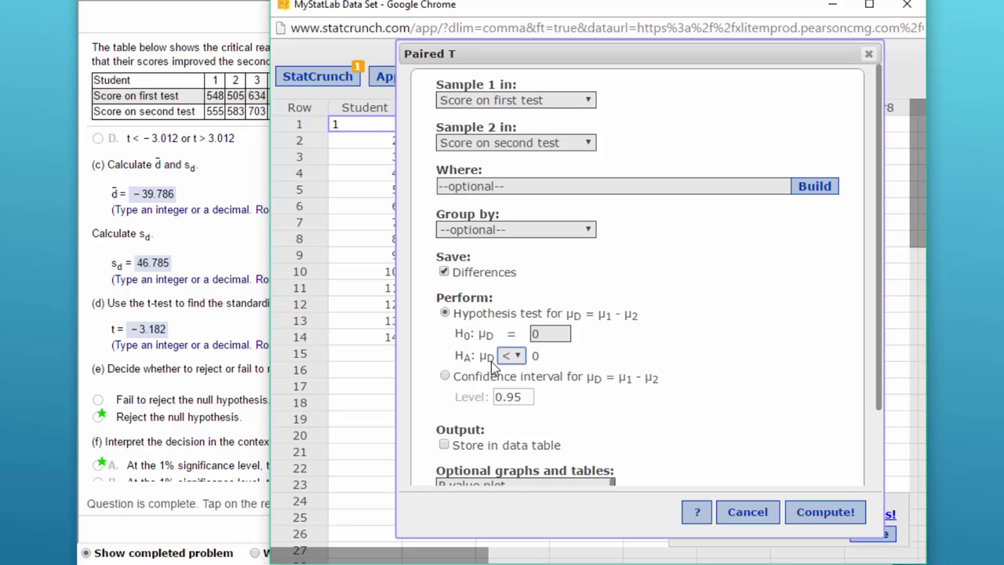
Run the paired test: mean difference −39.785714, T-Stat −3.1819142, P-value 0.0036.
left_click(825, 514)
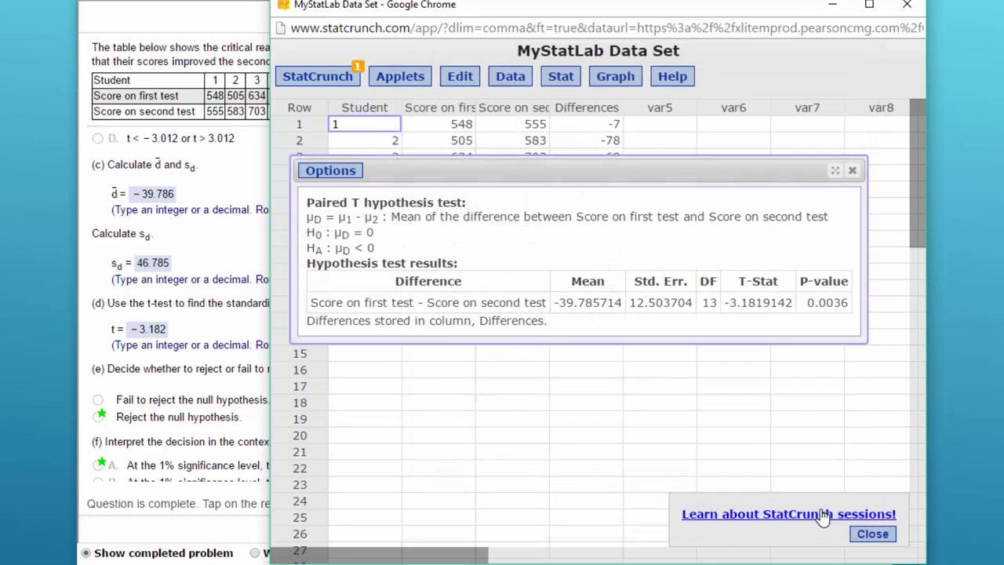
left_click_drag(647, 169, 643, 45)
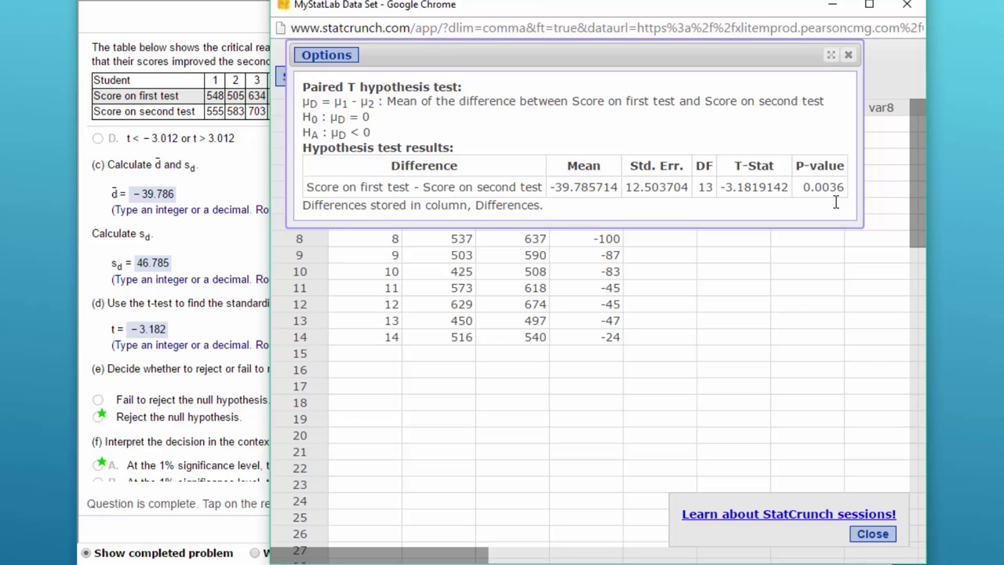
Move StatCrunch aside and review MyStatLab parts (c)–(f), including 'Reject the null hypothesis'.
left_click_drag(586, 9, 869, 0)
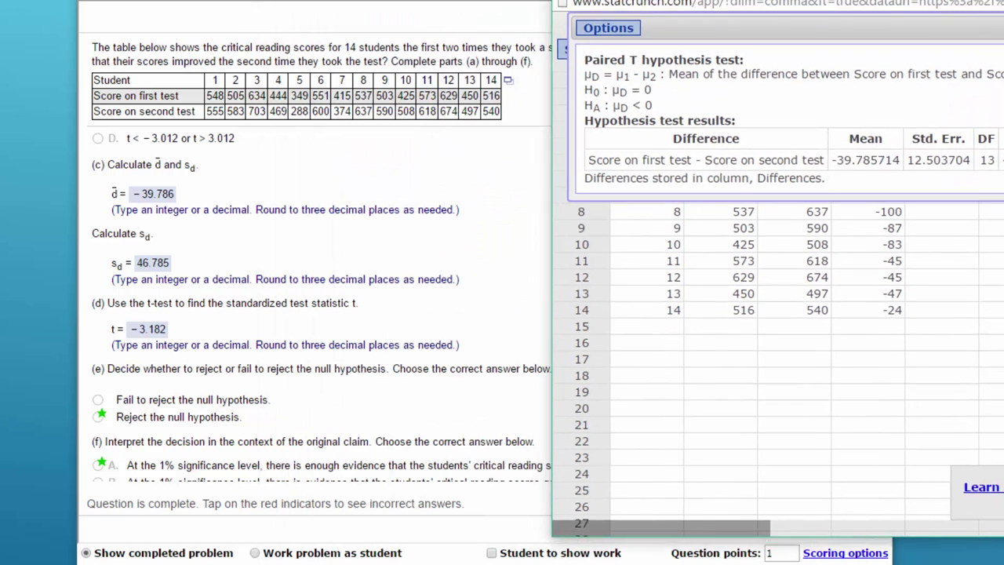
scroll(436, 330, "down", 1)
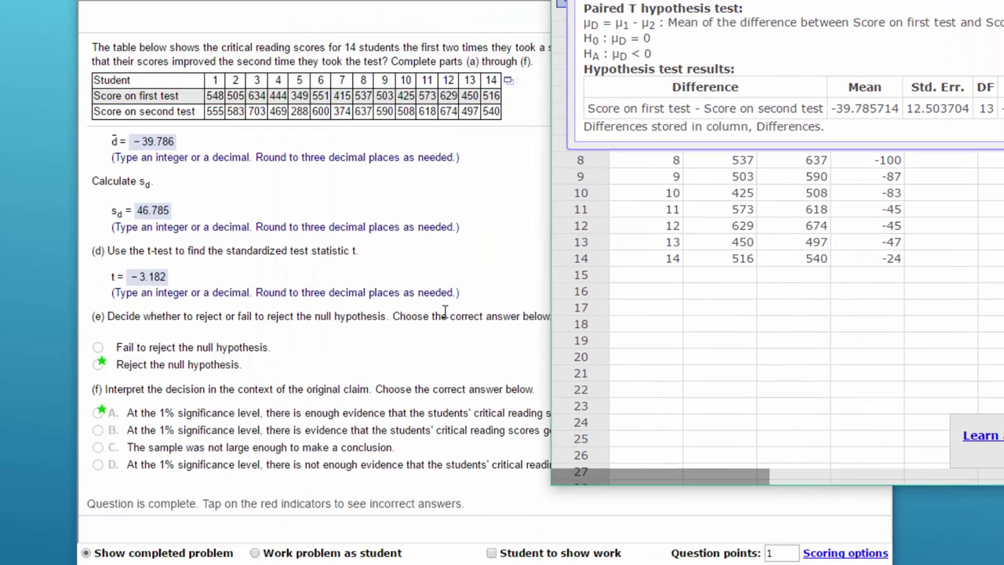
left_click_drag(564, 4, 907, 32)
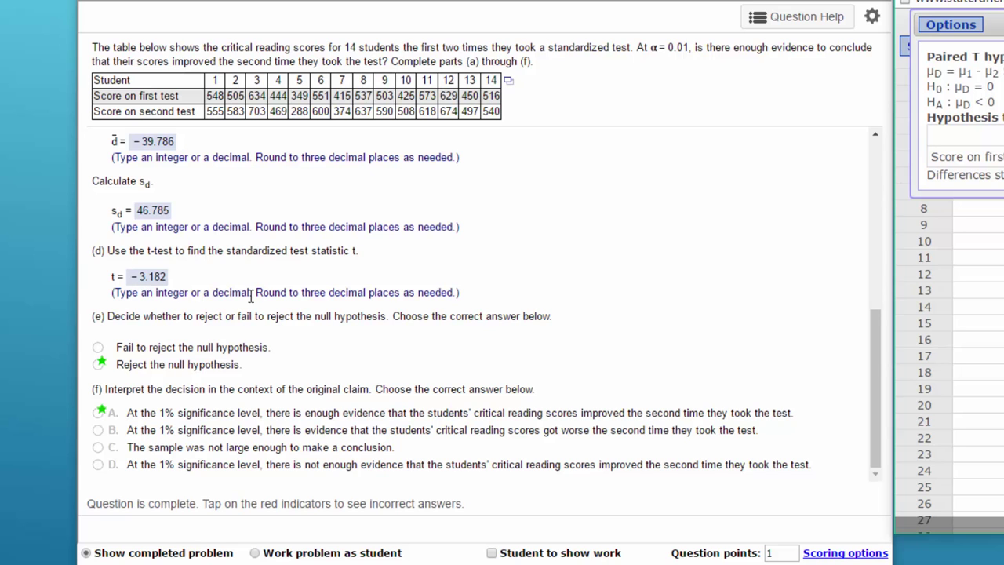
scroll(259, 297, "up", 2)
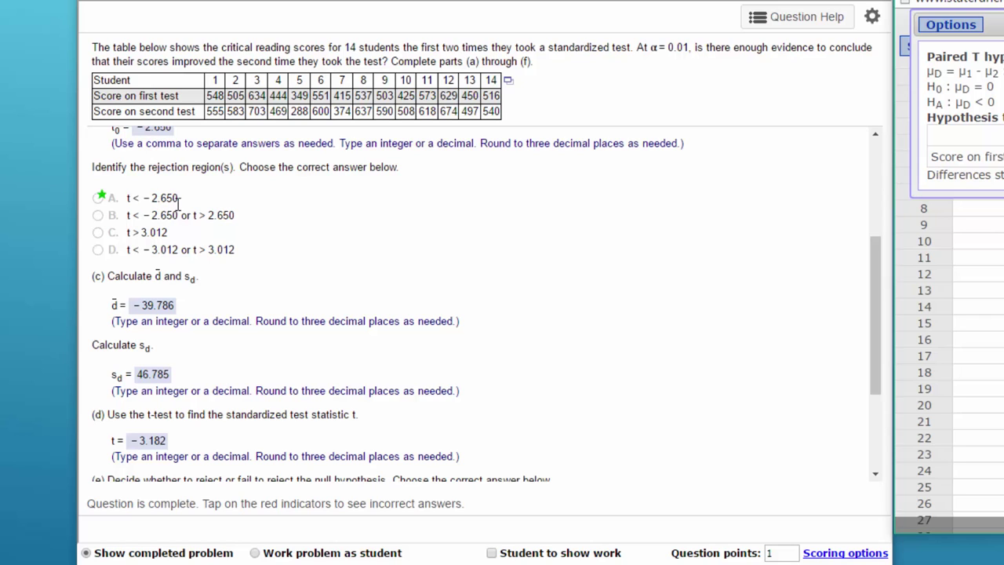
scroll(186, 217, "down", 5)
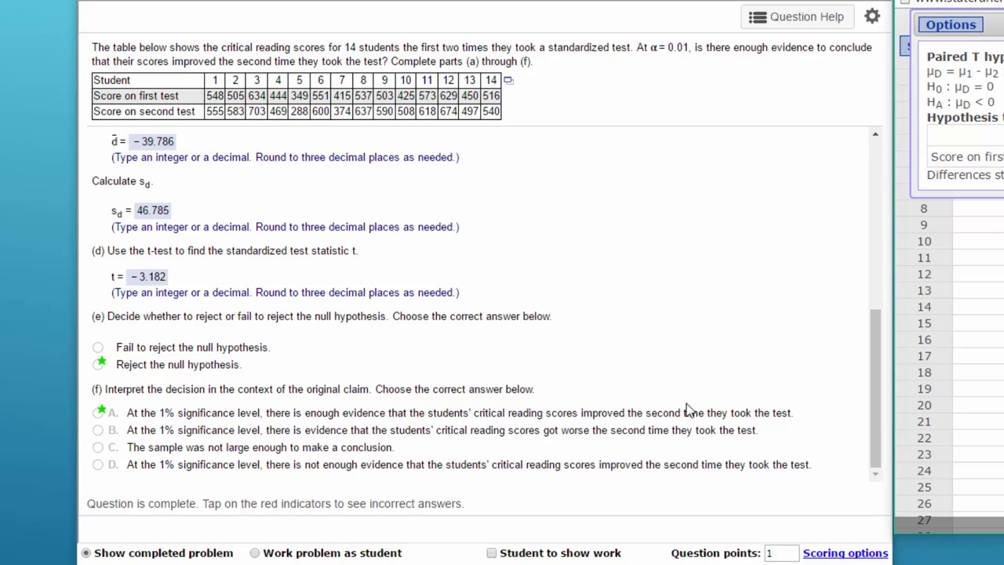
scroll(525, 384, "up", 10)
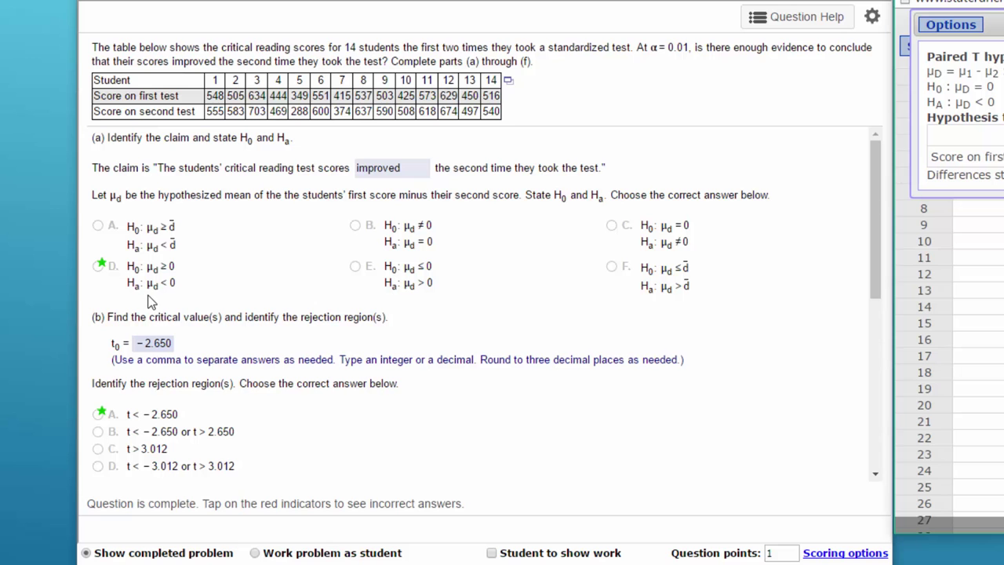
scroll(273, 299, "down", 5)
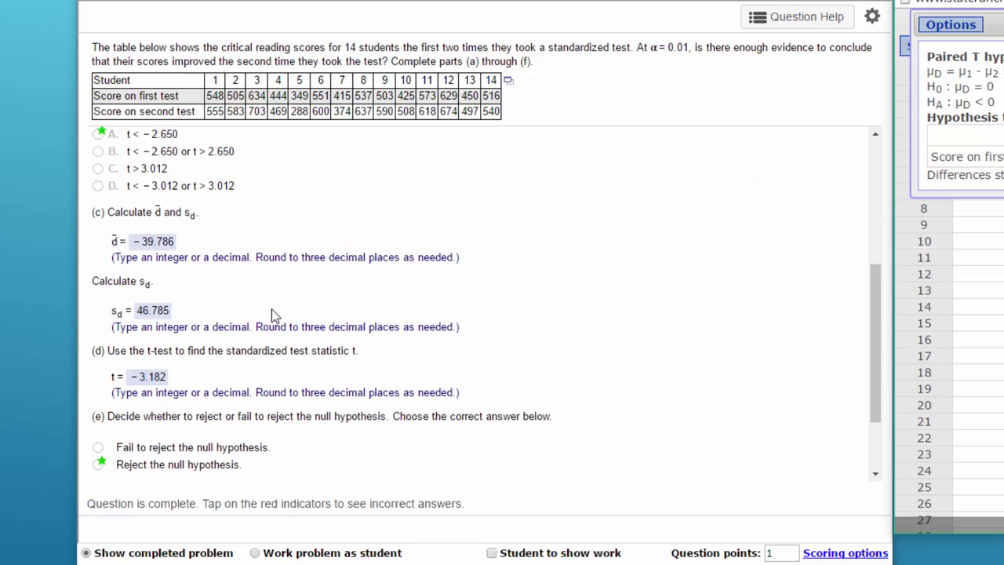
scroll(270, 312, "down", 1)
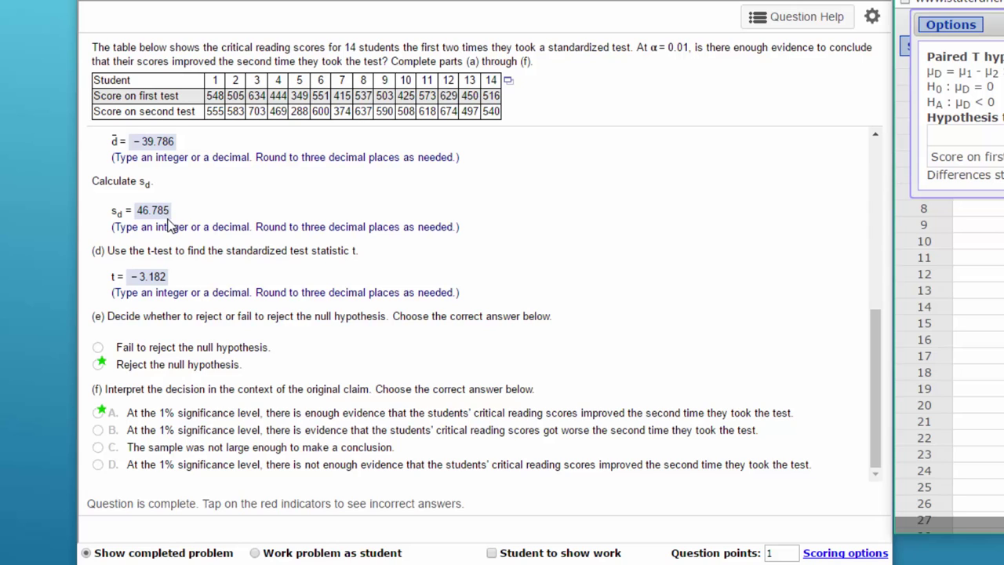
scroll(193, 160, "up", 10)
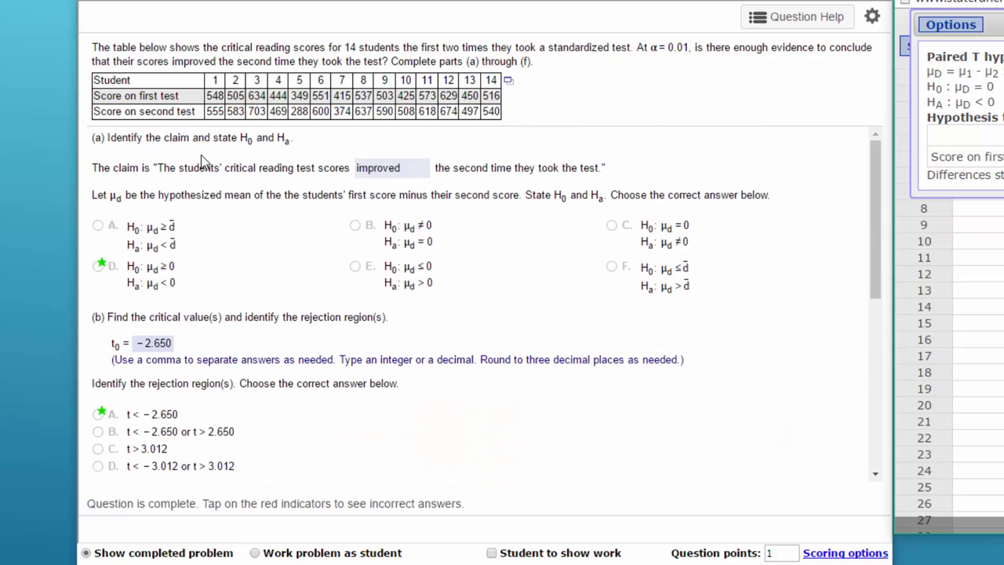
scroll(232, 274, "down", 10)
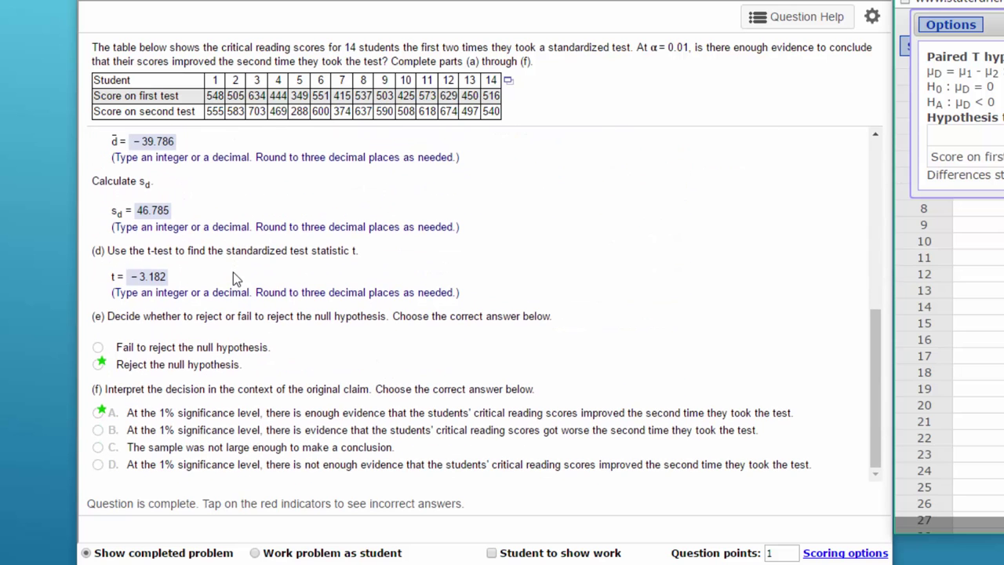